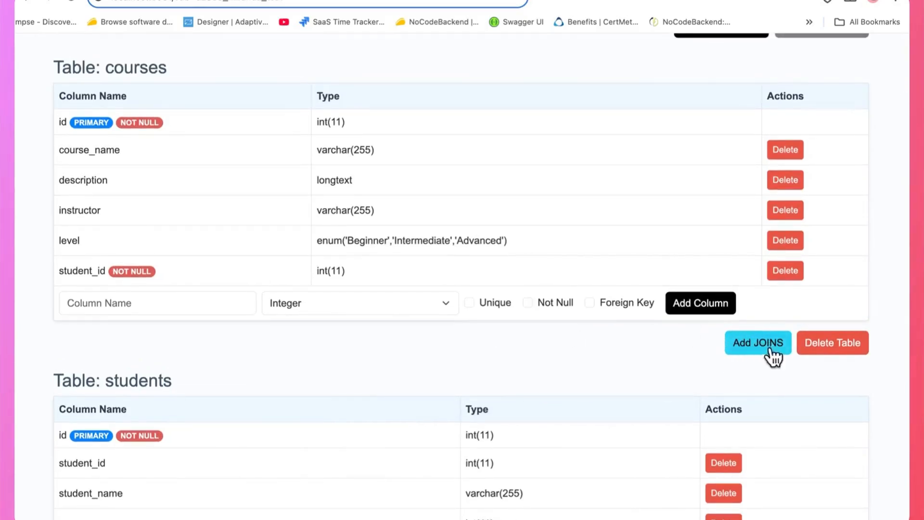
# Examine the columns of the courses and students tables
pyautogui.scroll(-1, 264, 257)
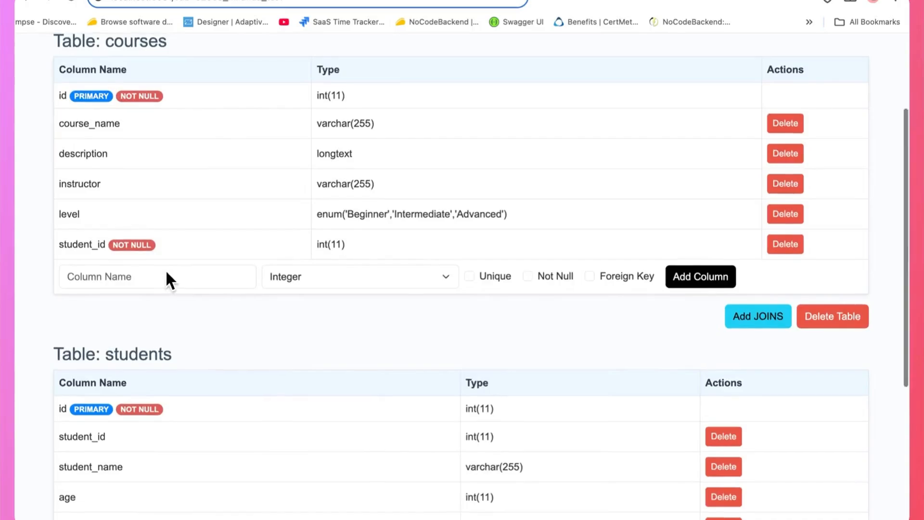
pyautogui.scroll(1, 167, 274)
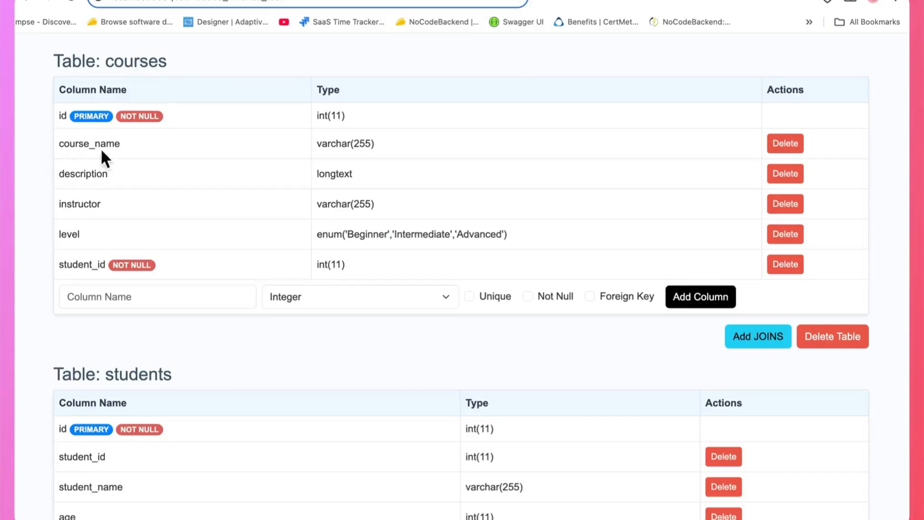
pyautogui.scroll(-3, 118, 202)
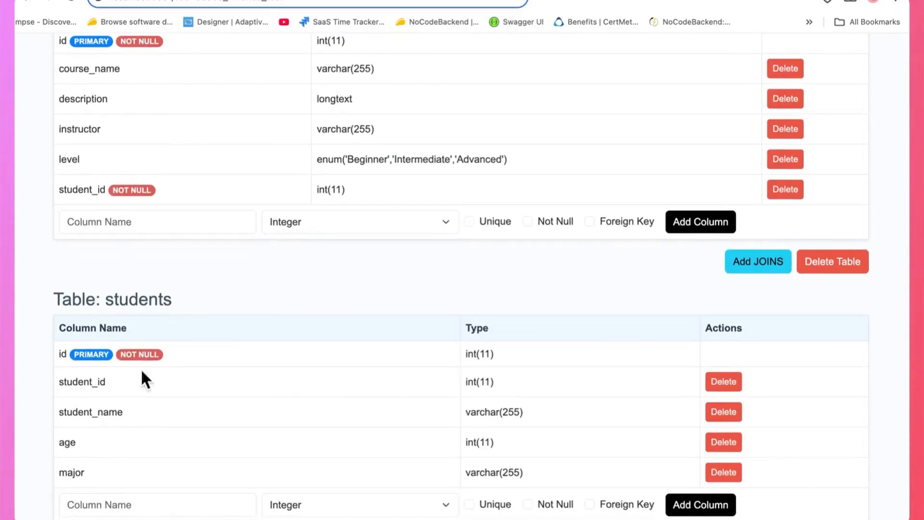
pyautogui.scroll(3, 173, 154)
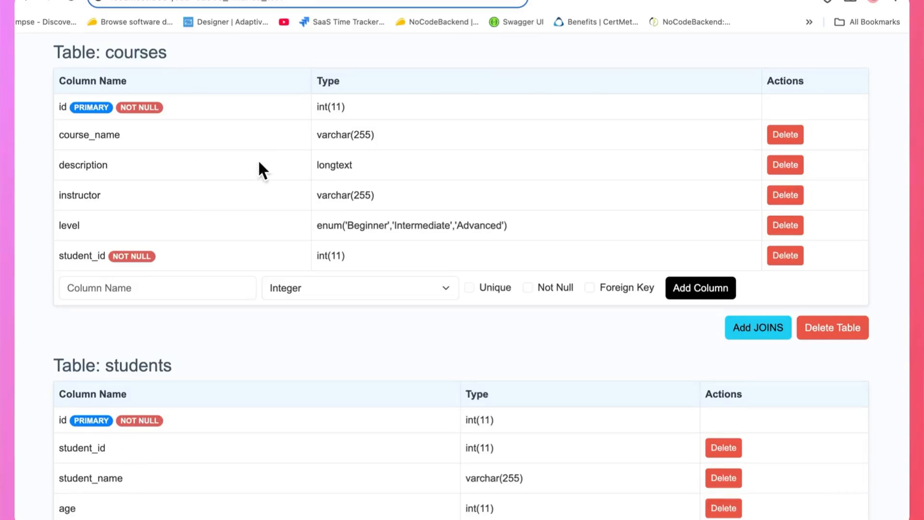
pyautogui.scroll(1, 258, 165)
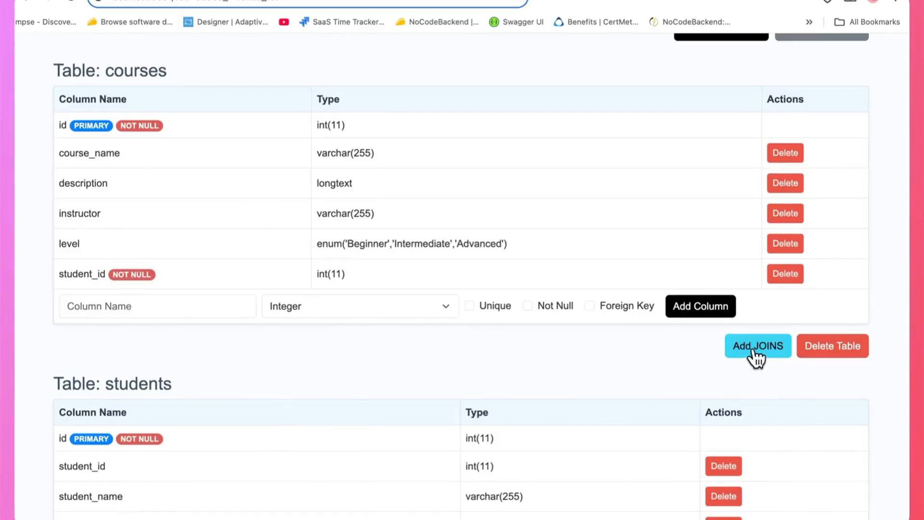
pyautogui.scroll(-1, 746, 354)
pyautogui.scroll(-5, 390, 293)
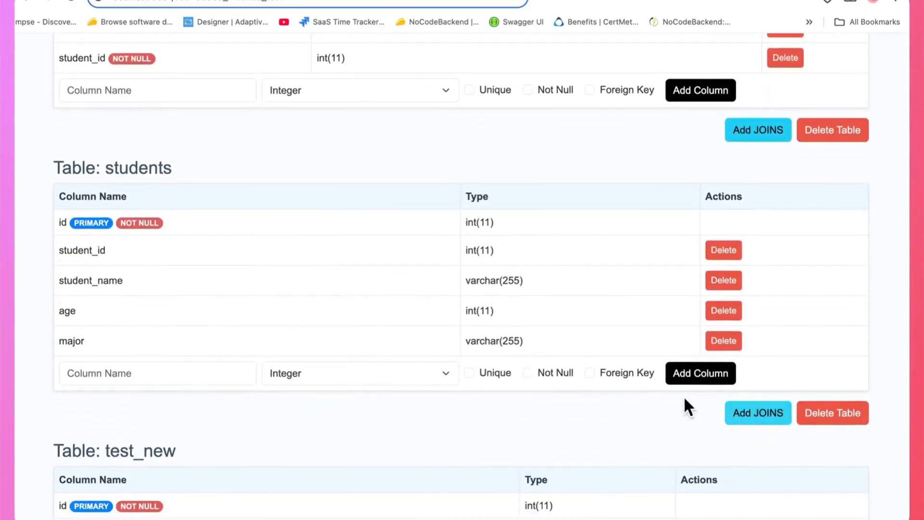
pyautogui.scroll(3, 683, 399)
pyautogui.scroll(4, 683, 405)
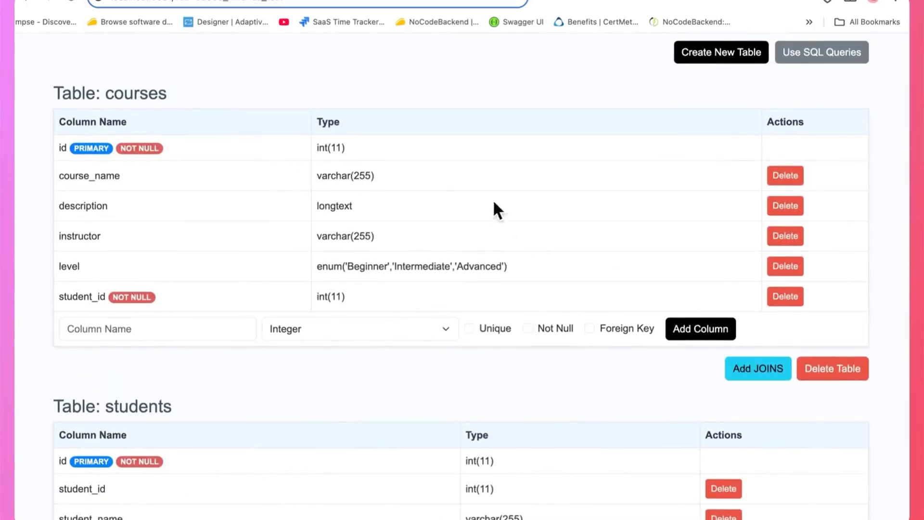
# Open the join configuration for the courses table and select its id and course_name columns
pyautogui.click(744, 368)
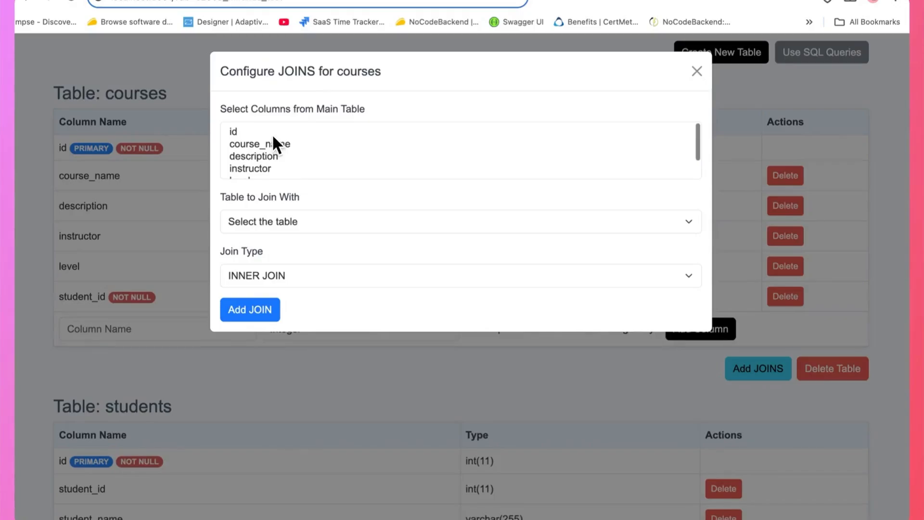
pyautogui.click(240, 130)
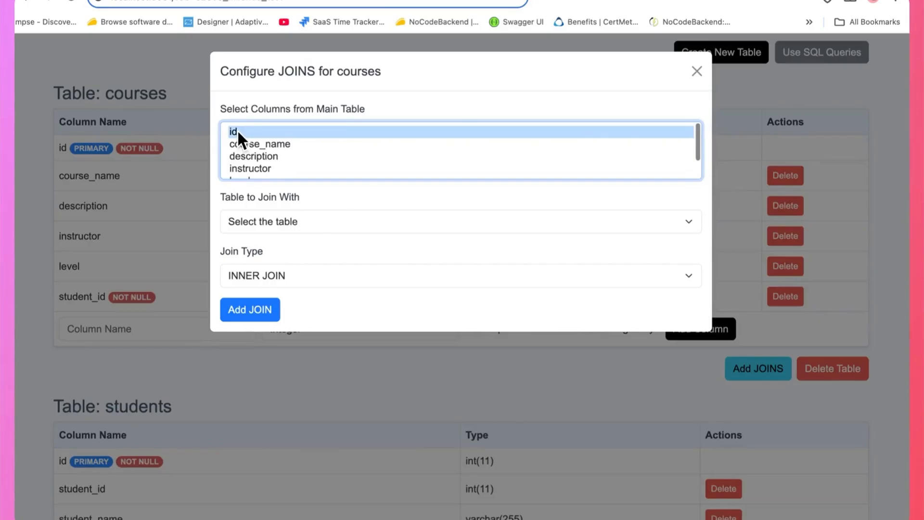
pyautogui.keyDown('super'); pyautogui.click(264, 145); pyautogui.keyUp('super')
pyautogui.scroll(-2, 291, 159)
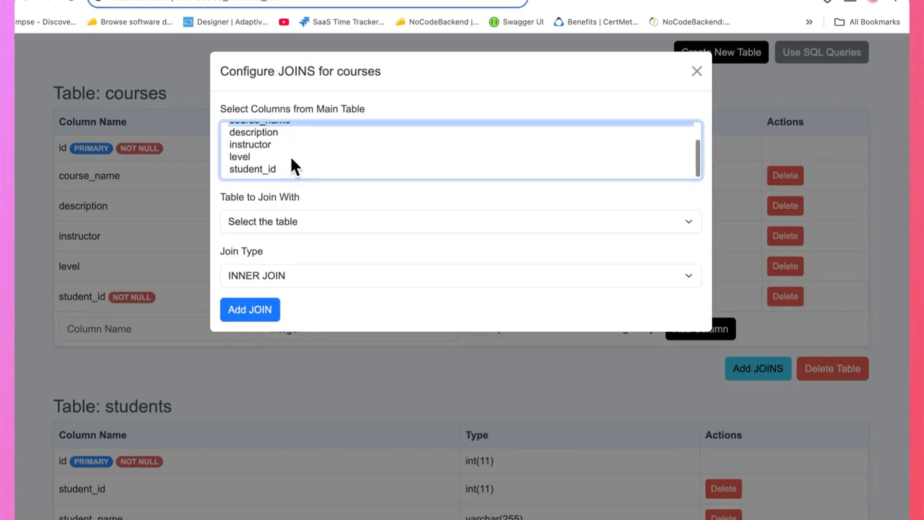
pyautogui.scroll(2, 291, 158)
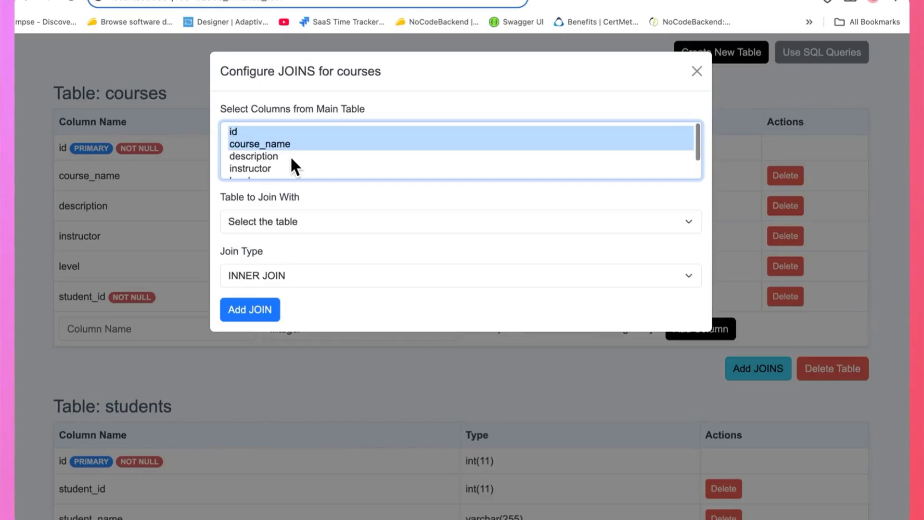
pyautogui.scroll(-2, 290, 155)
pyautogui.scroll(2, 279, 150)
pyautogui.scroll(-2, 304, 146)
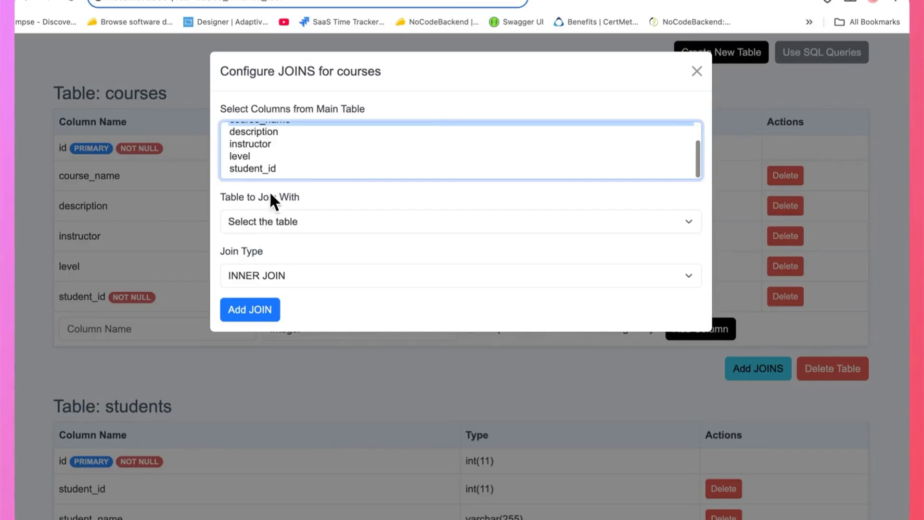
# Choose students as the table to join and select its student_id and student_name columns
pyautogui.click(278, 221)
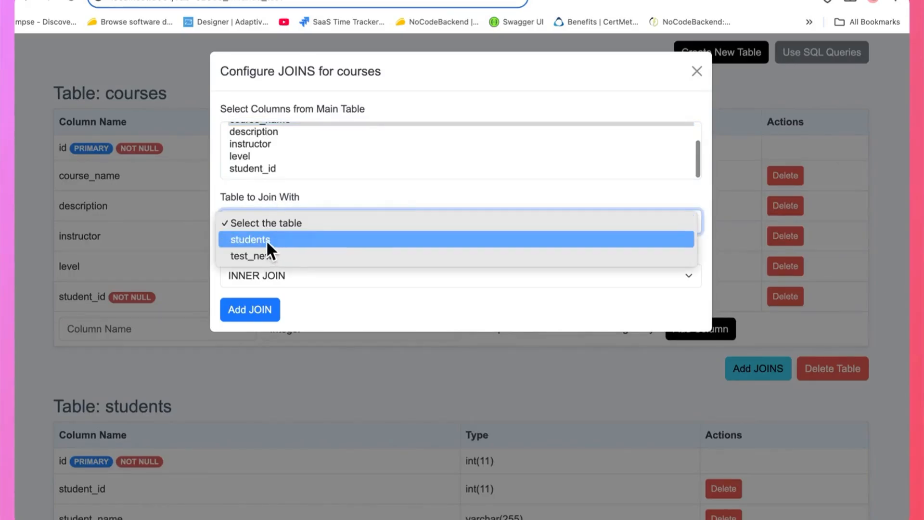
pyautogui.click(264, 239)
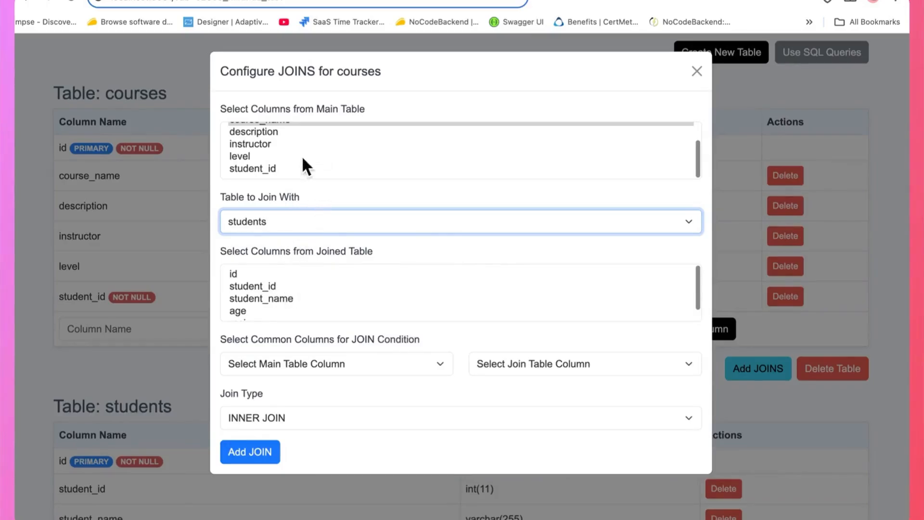
pyautogui.scroll(-1, 300, 280)
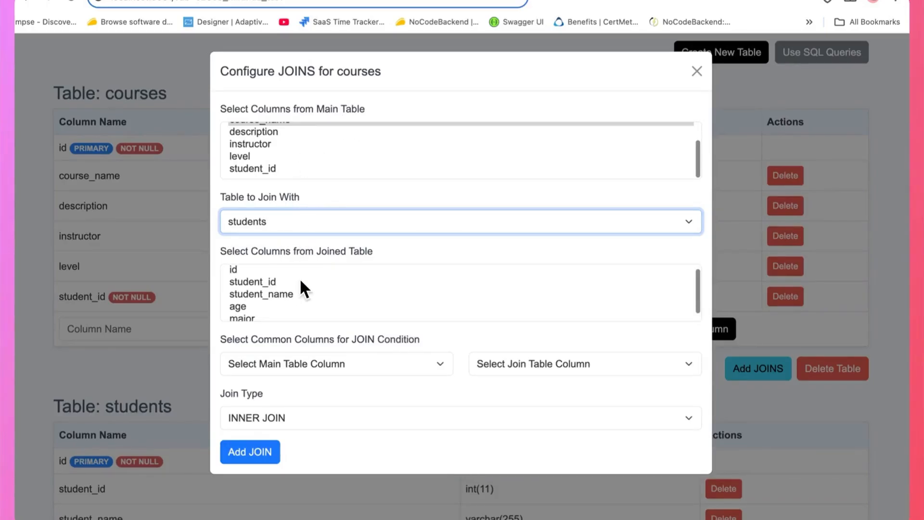
pyautogui.scroll(1, 300, 280)
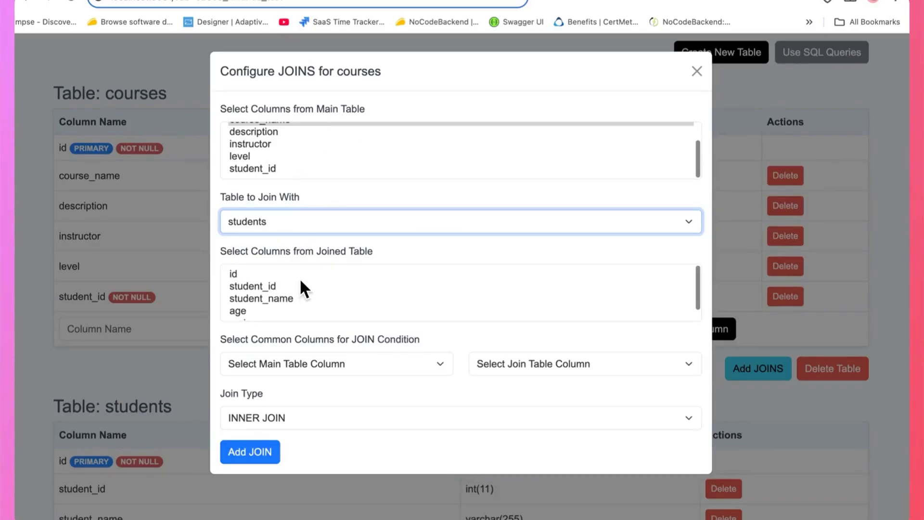
pyautogui.click(267, 286)
pyautogui.keyDown('shift'); pyautogui.click(280, 299); pyautogui.keyUp('shift')
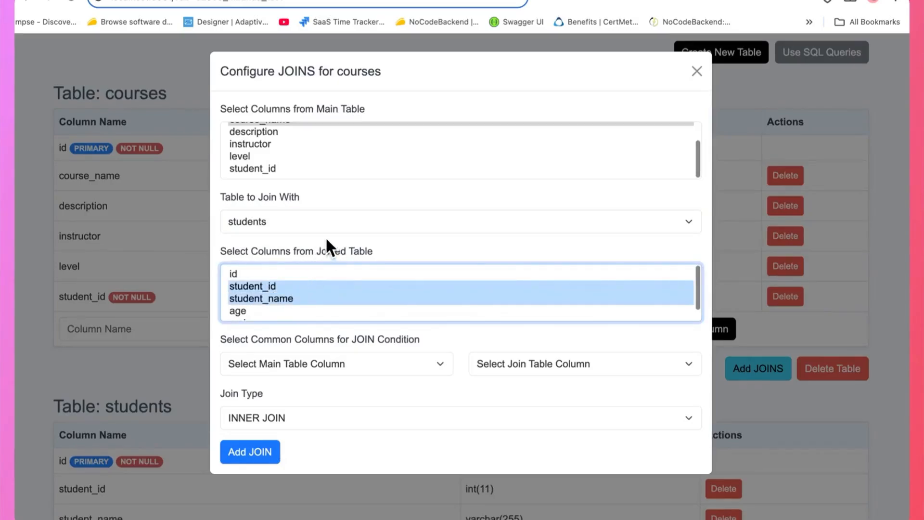
pyautogui.scroll(1, 330, 126)
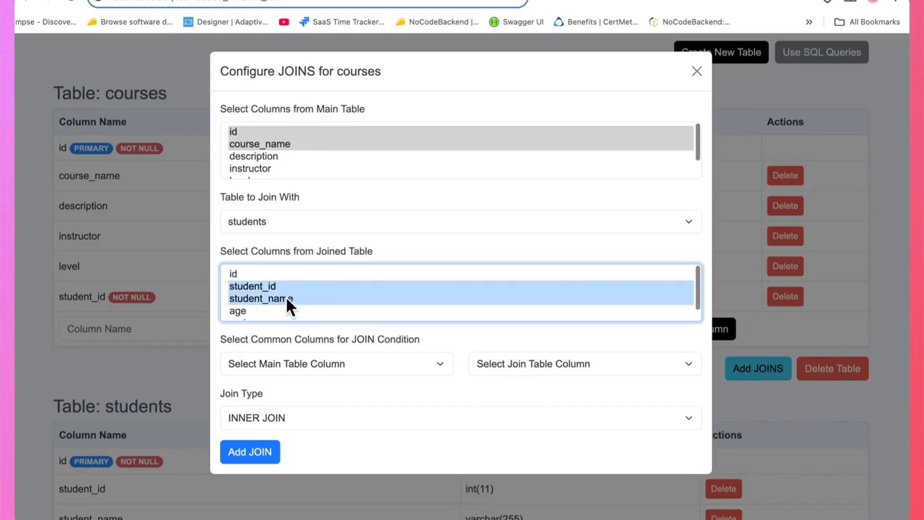
pyautogui.scroll(-1, 288, 296)
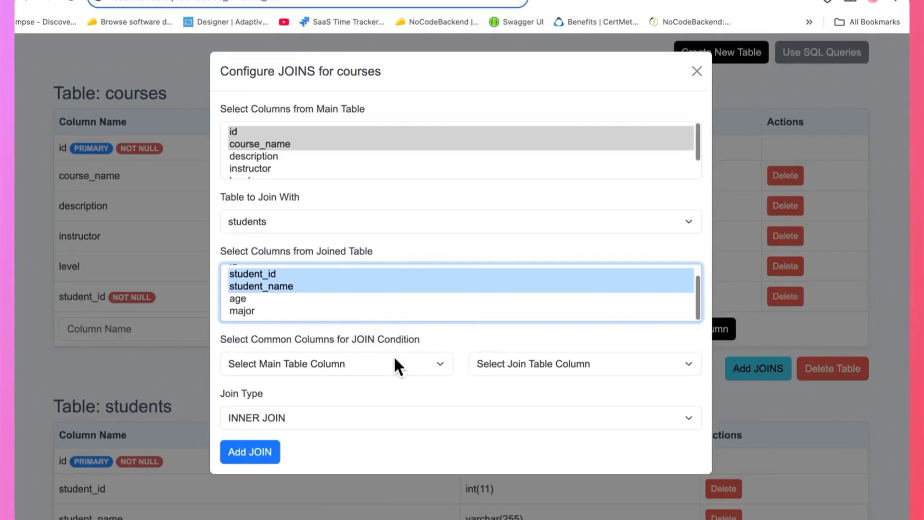
pyautogui.click(361, 363)
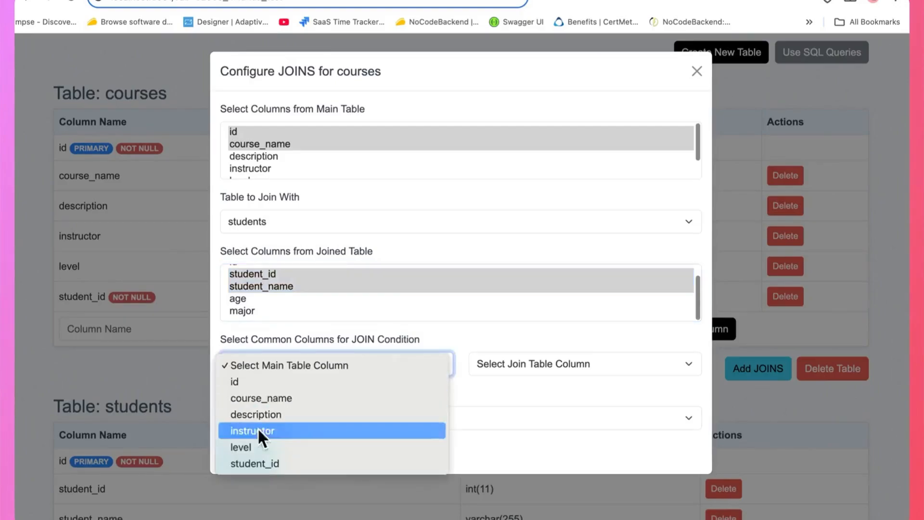
pyautogui.click(473, 373)
pyautogui.click(530, 369)
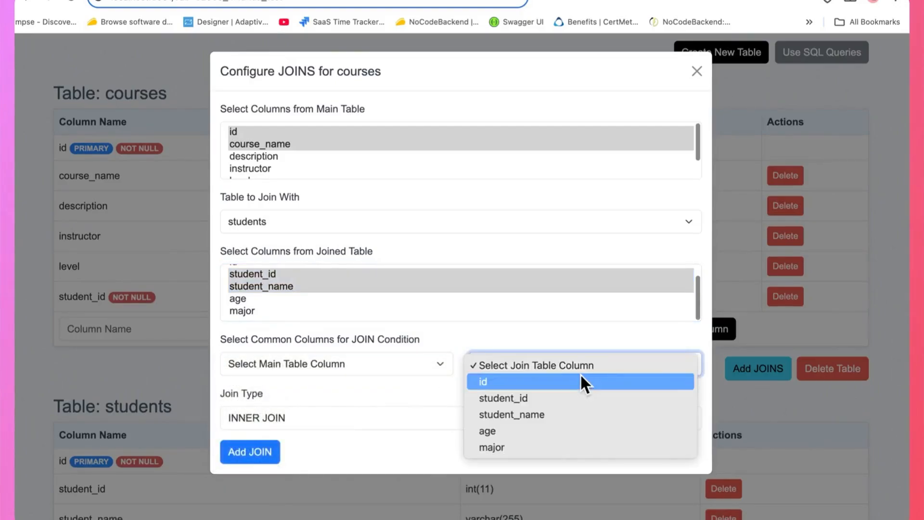
pyautogui.click(484, 360)
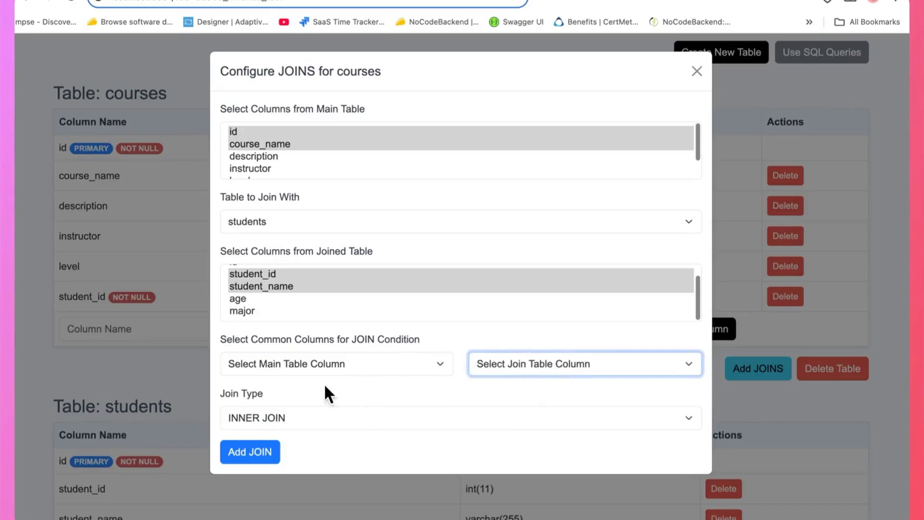
# Set the join condition to match student_id in courses with student_id in students
pyautogui.click(378, 365)
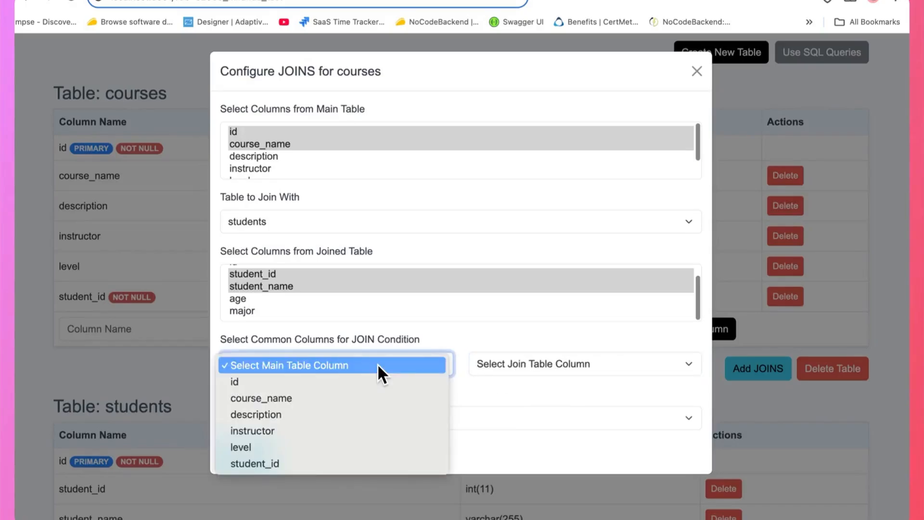
pyautogui.click(275, 466)
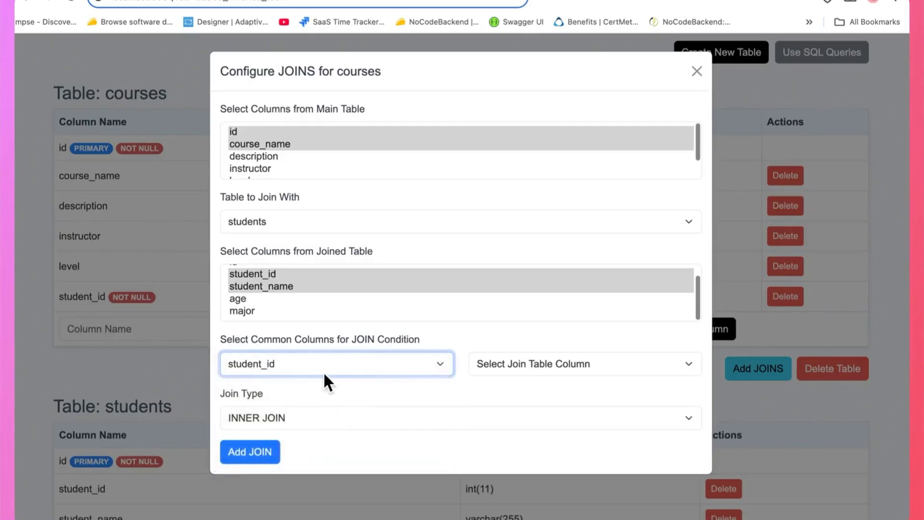
pyautogui.click(534, 365)
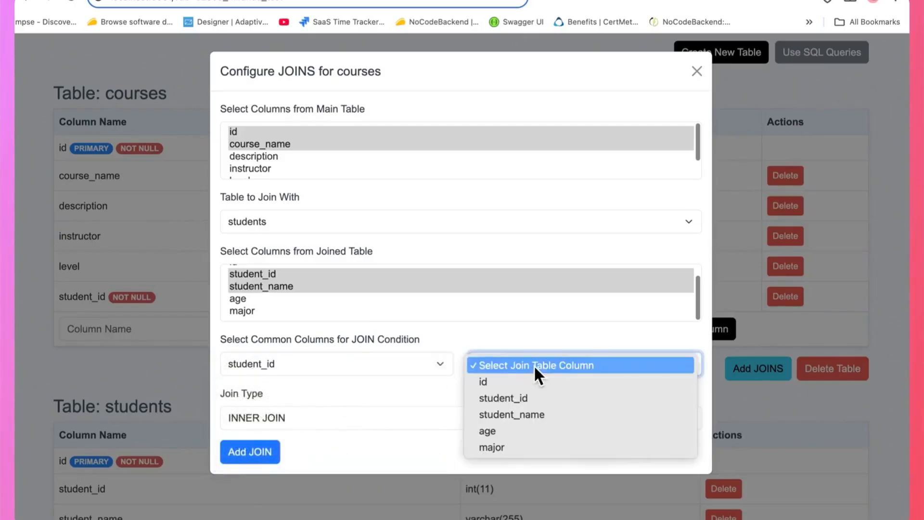
pyautogui.click(528, 398)
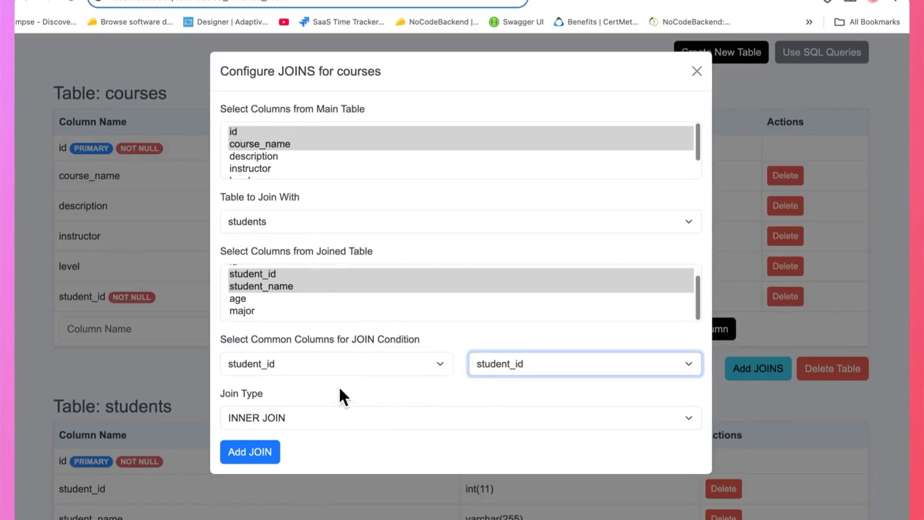
# Try id as the courses join column, then switch it back to student_id
pyautogui.click(323, 371)
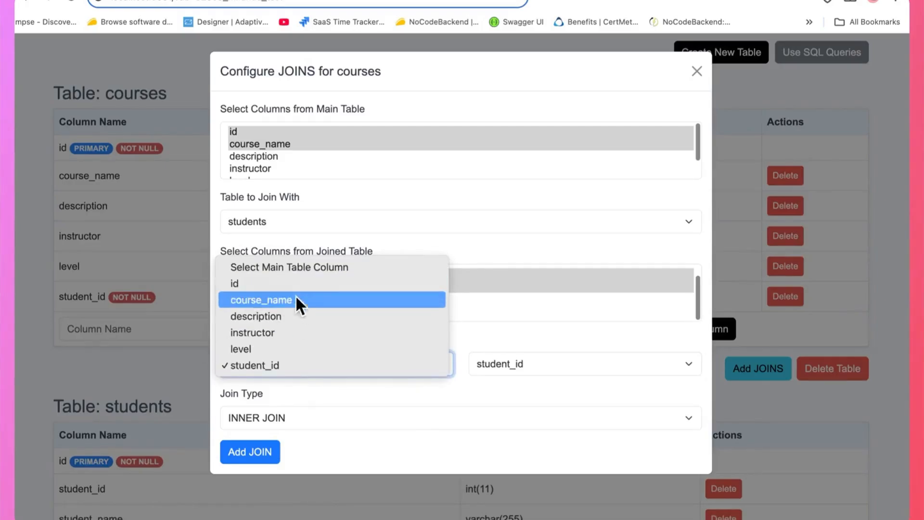
pyautogui.click(286, 284)
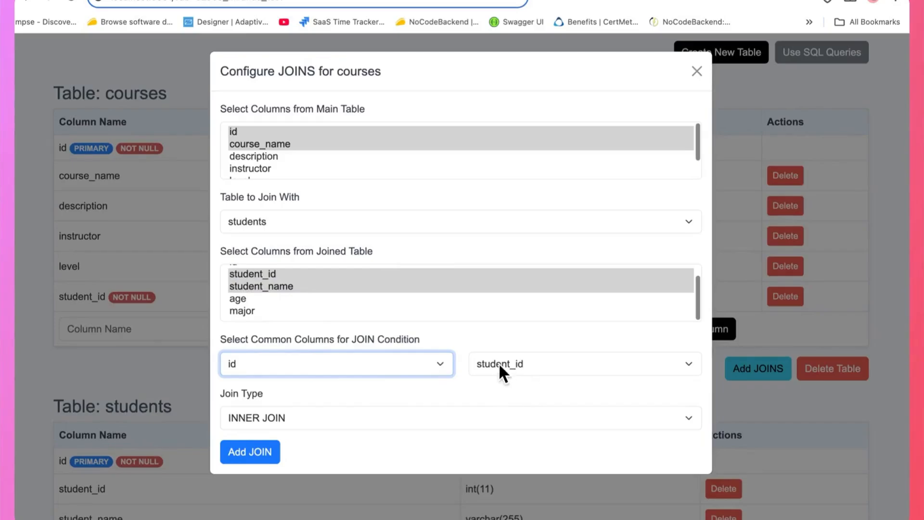
pyautogui.click(514, 366)
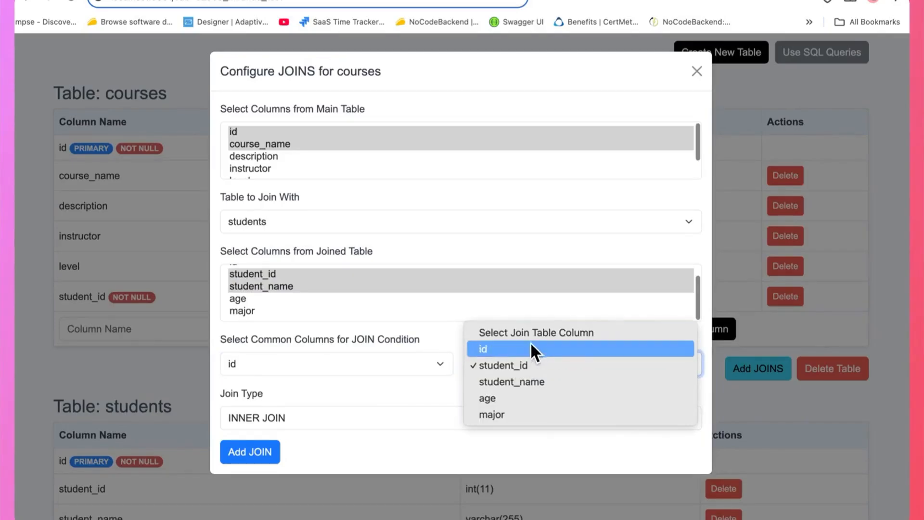
pyautogui.click(504, 365)
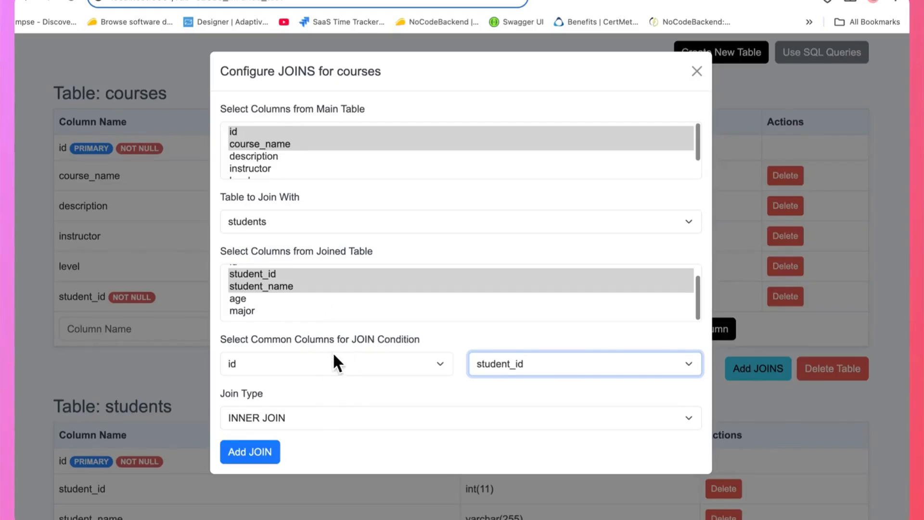
pyautogui.click(308, 371)
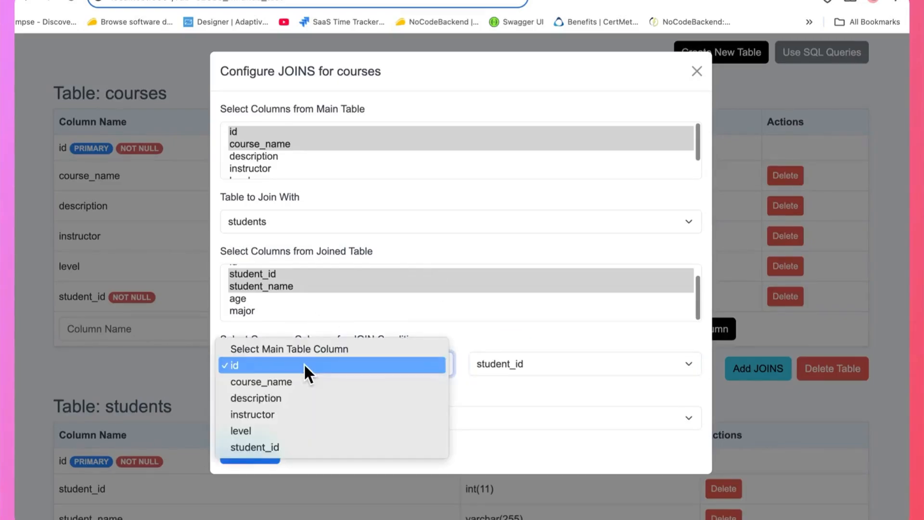
pyautogui.click(278, 441)
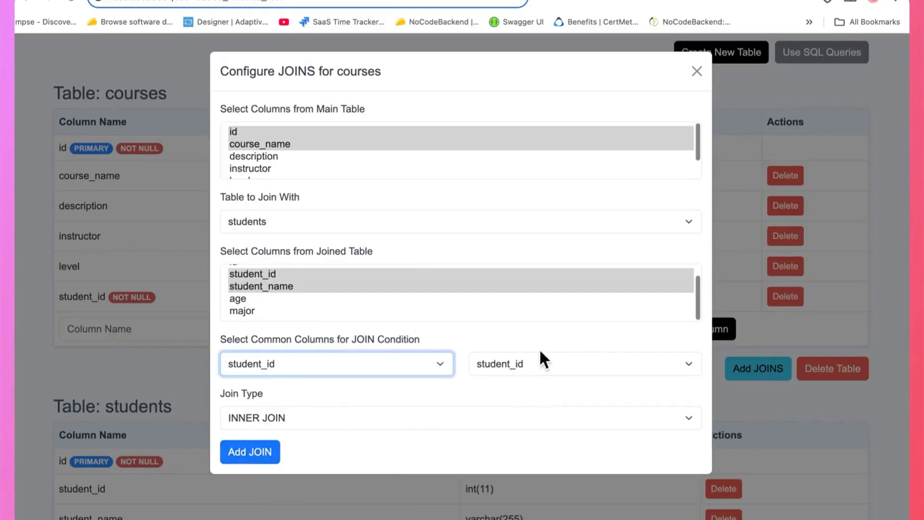
# Review the available join types, keeping INNER JOIN
pyautogui.click(474, 391)
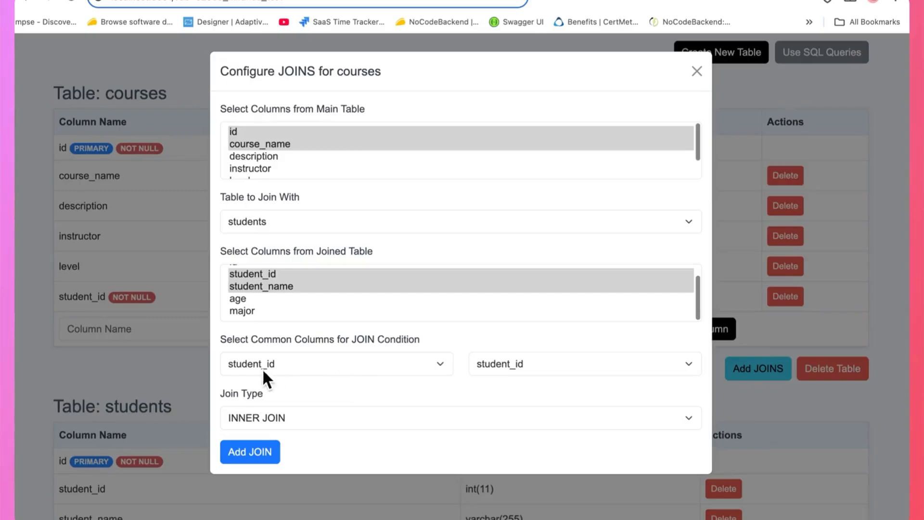
pyautogui.click(280, 418)
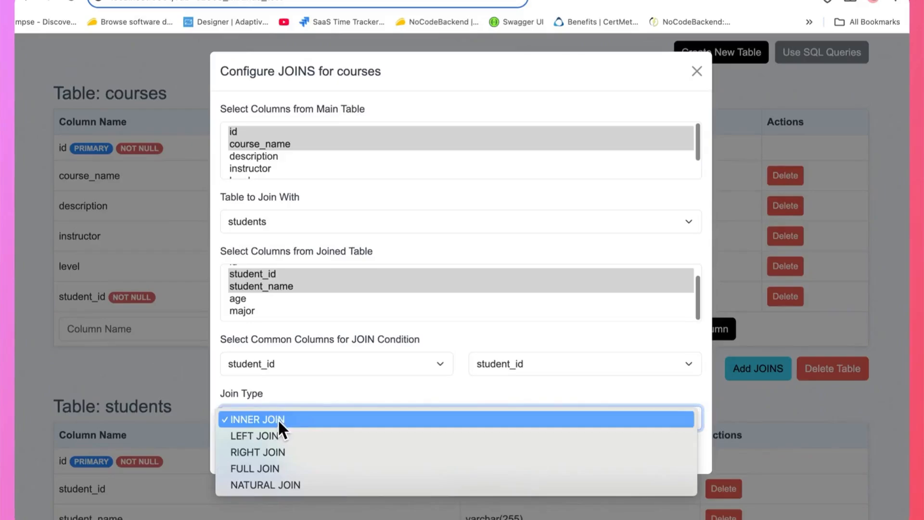
pyautogui.click(336, 383)
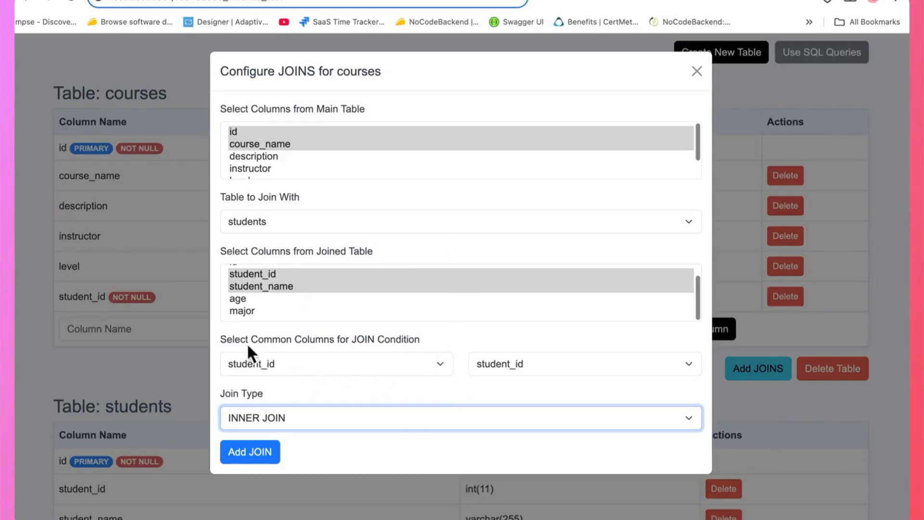
# Add the INNER JOIN to the courses table and review the tables page
pyautogui.click(251, 458)
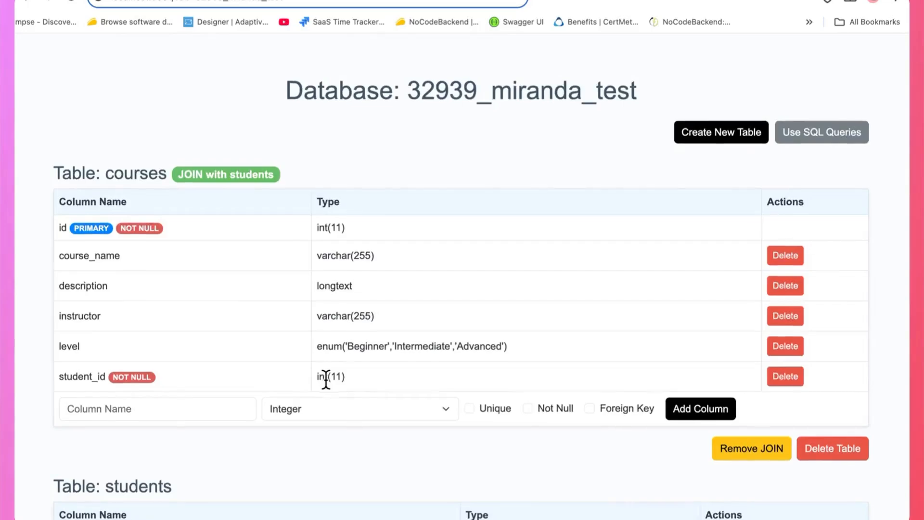
pyautogui.scroll(-1, 389, 295)
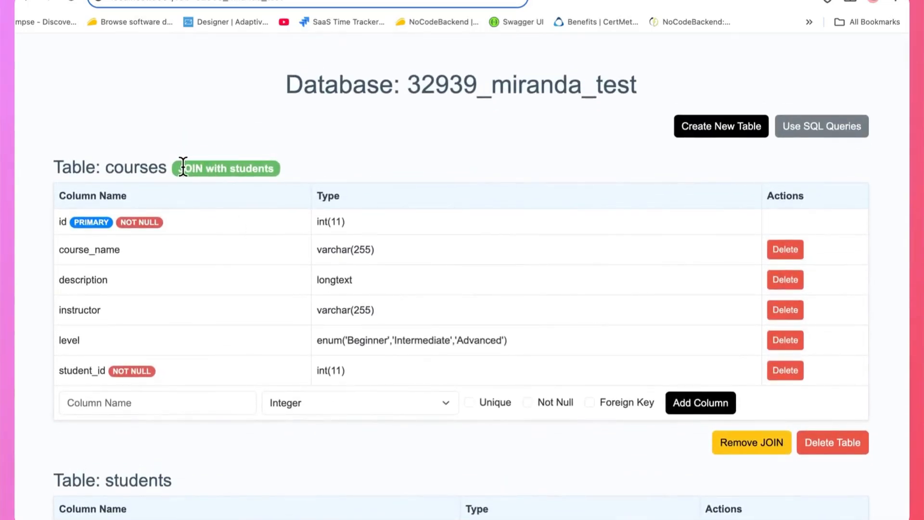
pyautogui.scroll(-6, 277, 164)
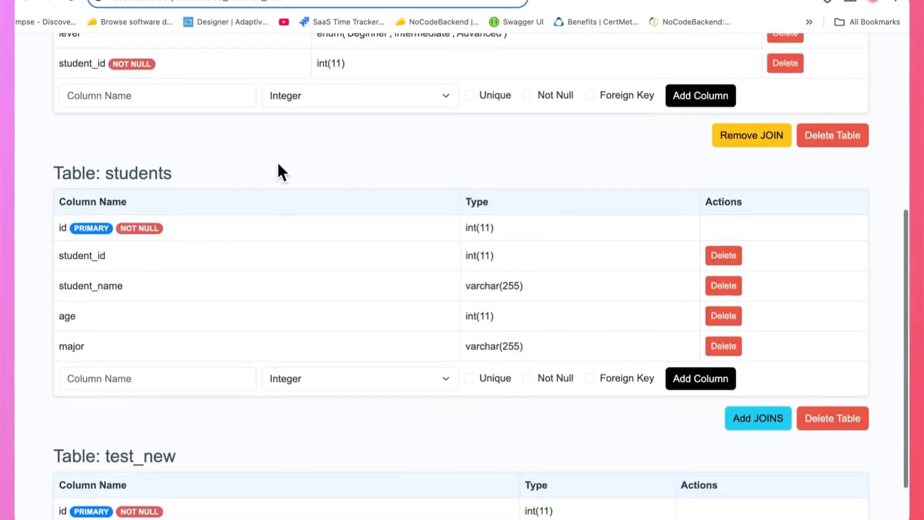
pyautogui.scroll(7, 277, 164)
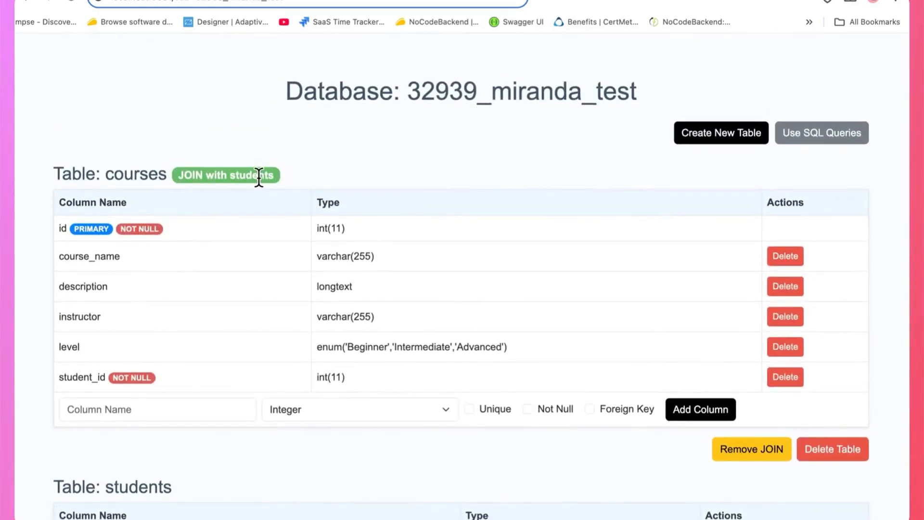
pyautogui.scroll(-3, 258, 177)
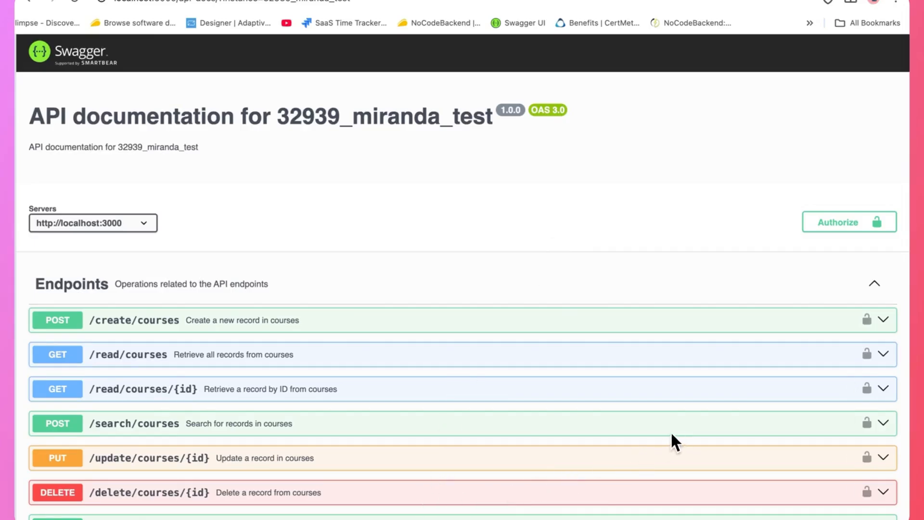
# Open the GET /read/join/courses_students endpoint in the Swagger API documentation
pyautogui.scroll(-10, 522, 381)
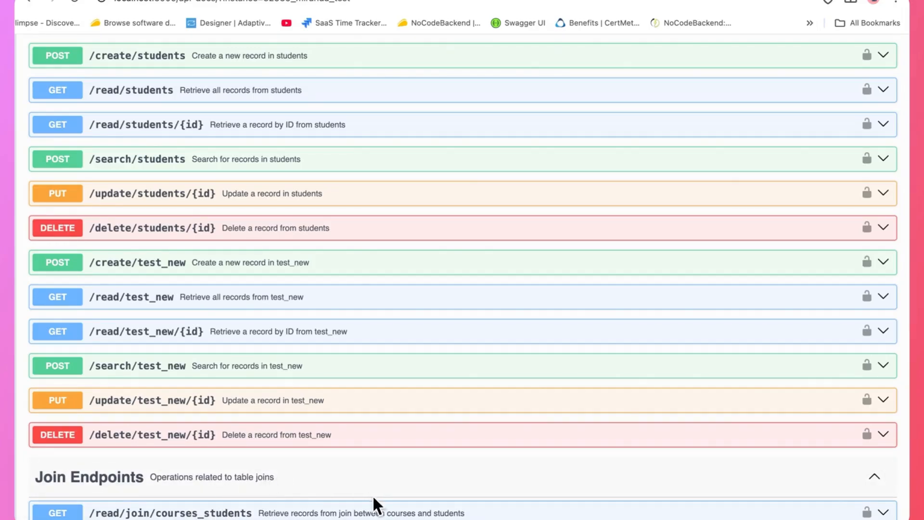
pyautogui.click(305, 514)
pyautogui.scroll(-5, 340, 501)
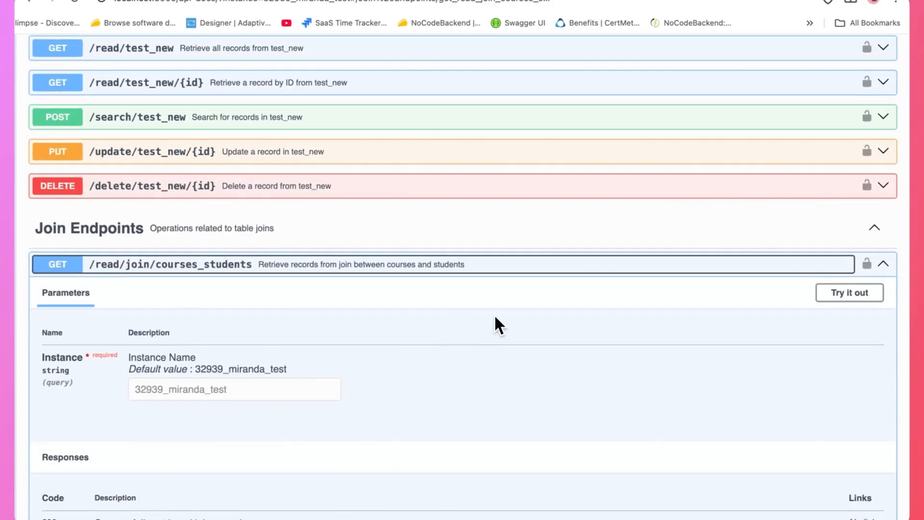
# Authorize the API with a saved bearer token value
pyautogui.click(867, 264)
pyautogui.click(374, 305)
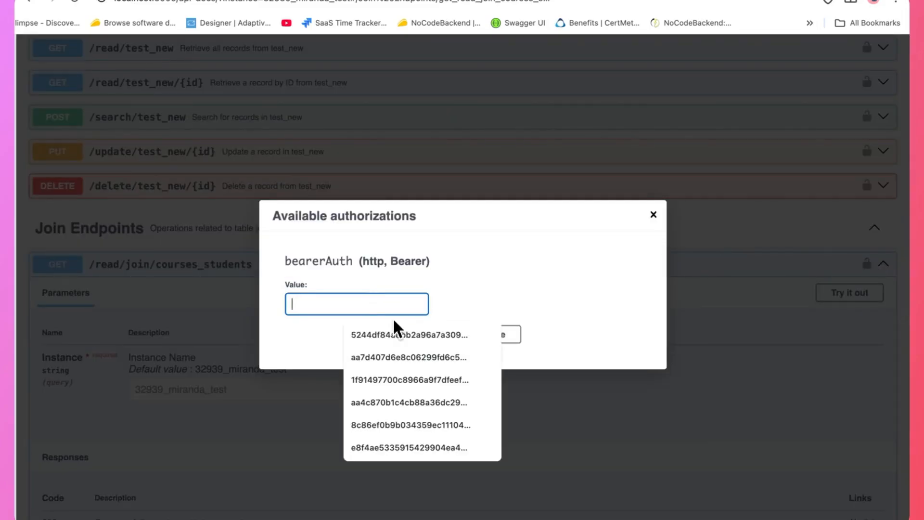
pyautogui.click(397, 331)
pyautogui.click(437, 338)
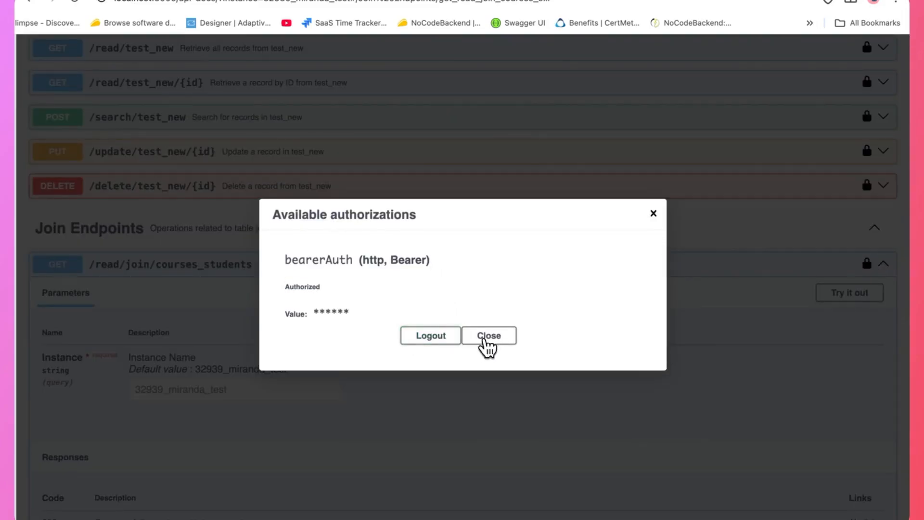
pyautogui.click(493, 342)
pyautogui.scroll(-1, 564, 340)
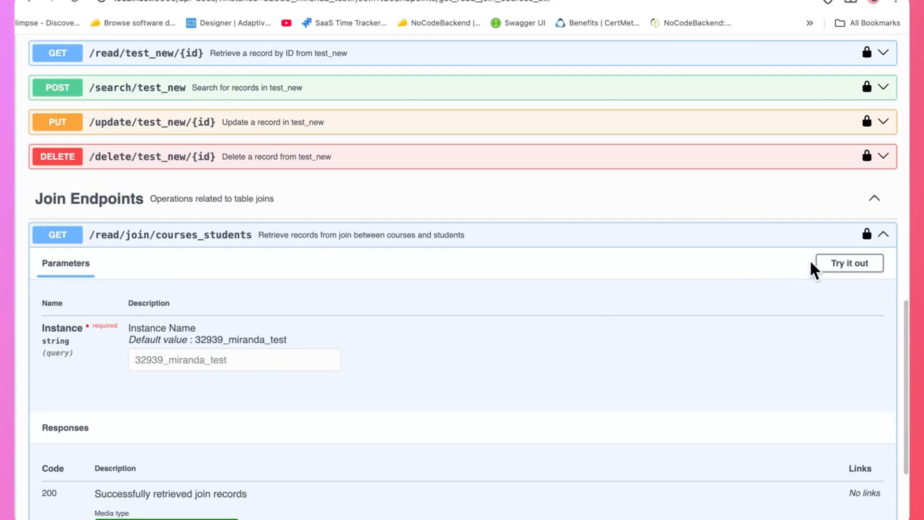
# Try out the join endpoint and execute the request for instance 32939_miranda_test
pyautogui.click(839, 266)
pyautogui.scroll(-2, 477, 319)
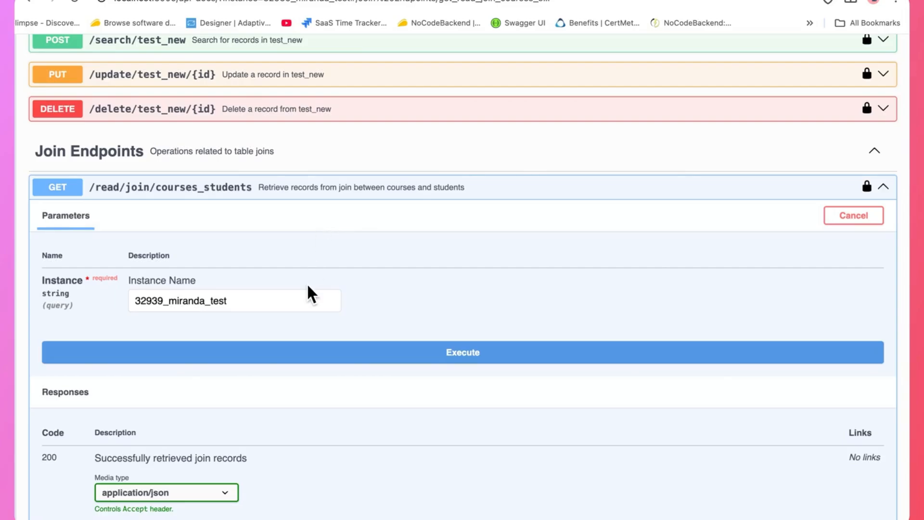
pyautogui.click(457, 358)
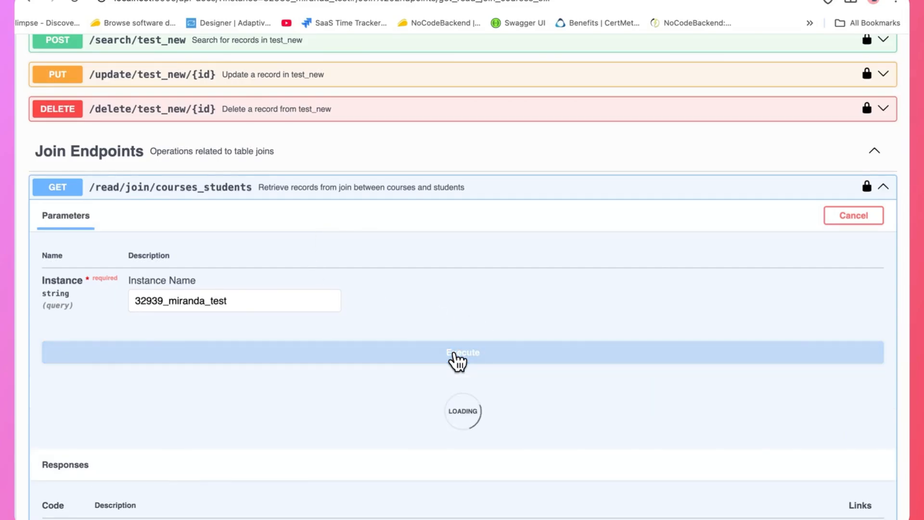
pyautogui.scroll(-3, 457, 362)
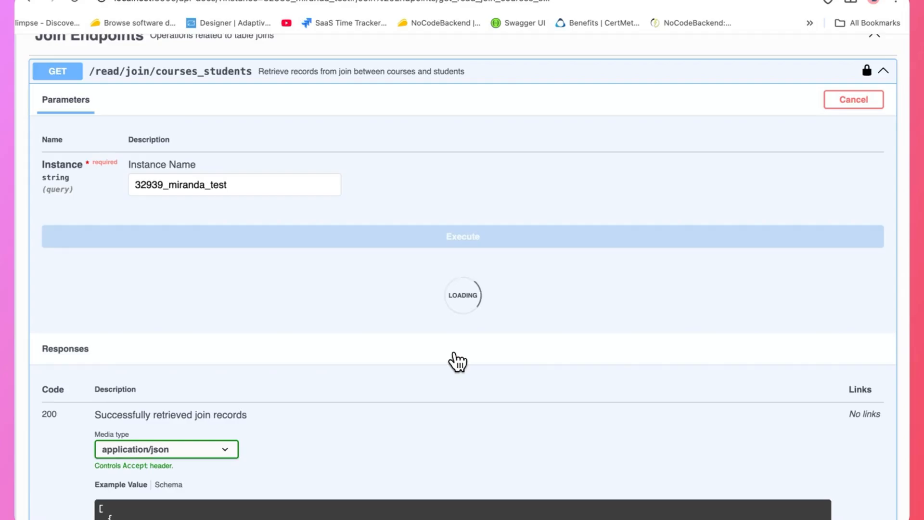
pyautogui.scroll(-3, 457, 361)
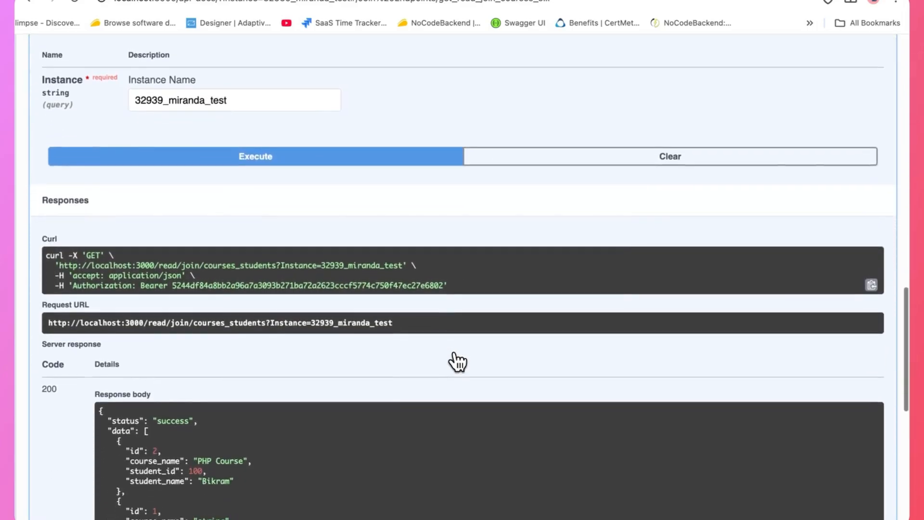
pyautogui.scroll(-1, 473, 291)
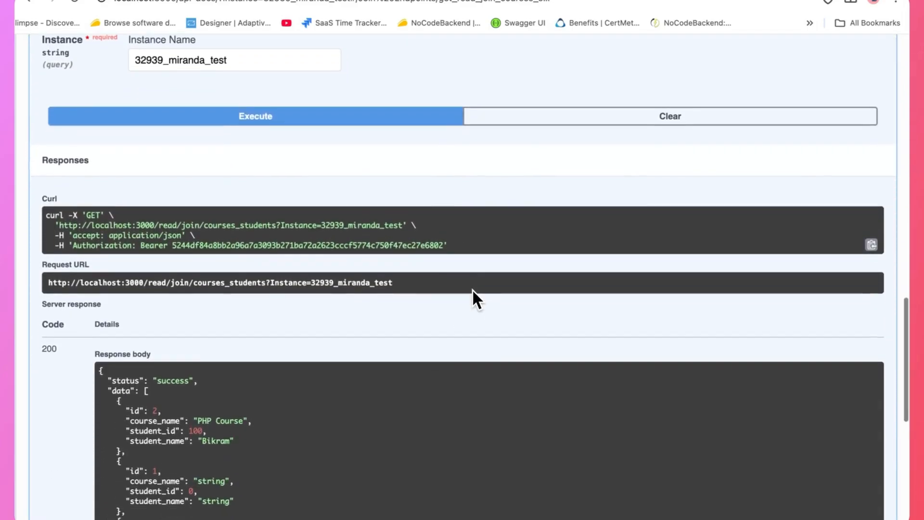
pyautogui.scroll(-2, 473, 292)
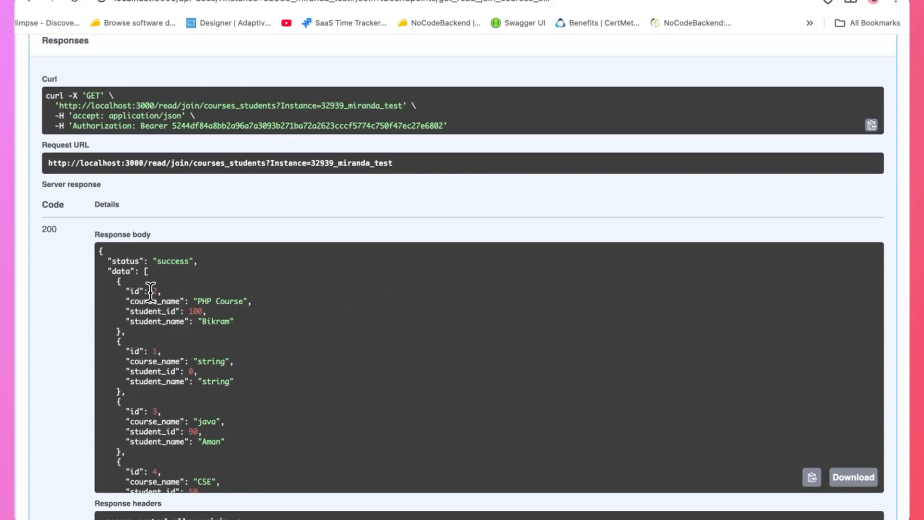
# Examine the joined course and student fields in the response body
pyautogui.moveTo(131, 292); pyautogui.dragTo(257, 298)
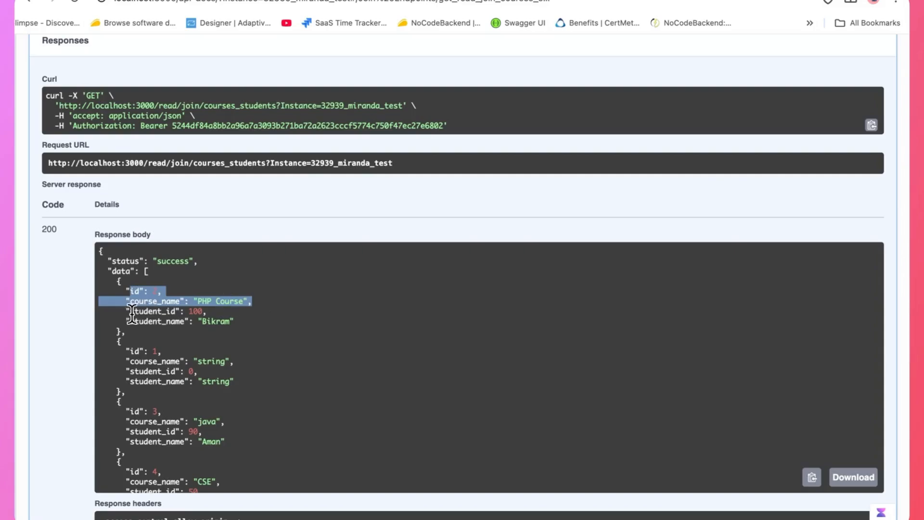
pyautogui.moveTo(130, 311); pyautogui.dragTo(222, 321)
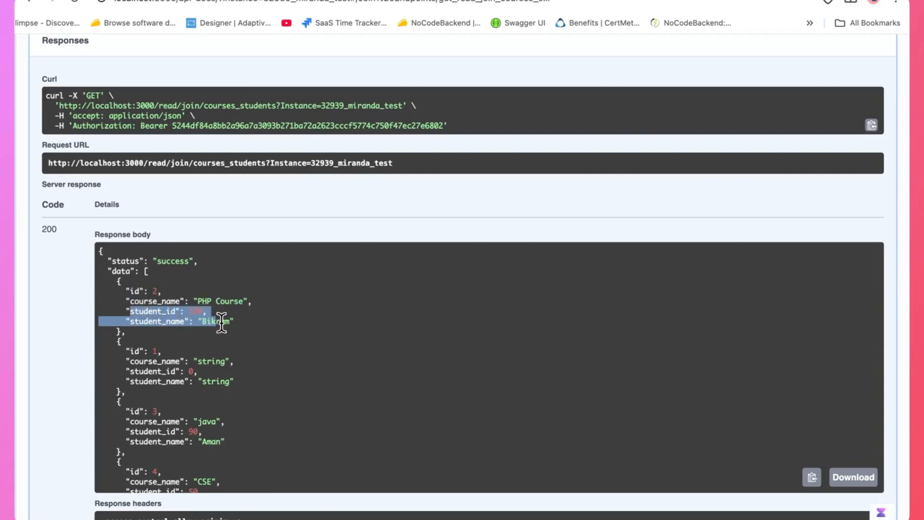
pyautogui.click(247, 365)
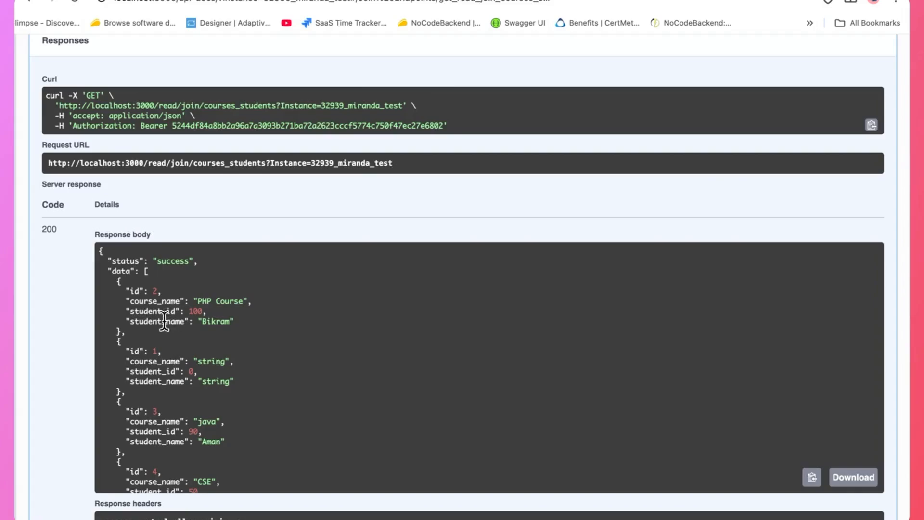
pyautogui.scroll(-2, 189, 356)
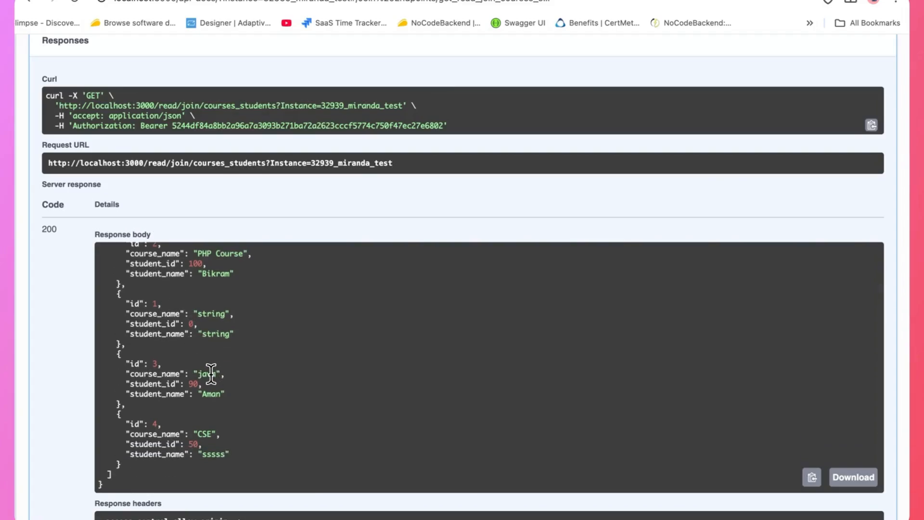
pyautogui.scroll(2, 246, 304)
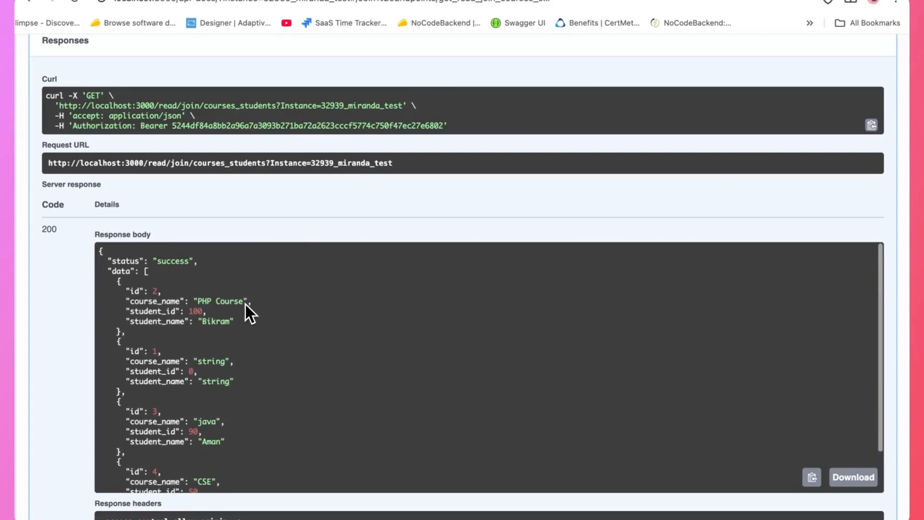
pyautogui.scroll(1, 246, 304)
pyautogui.scroll(-1, 254, 329)
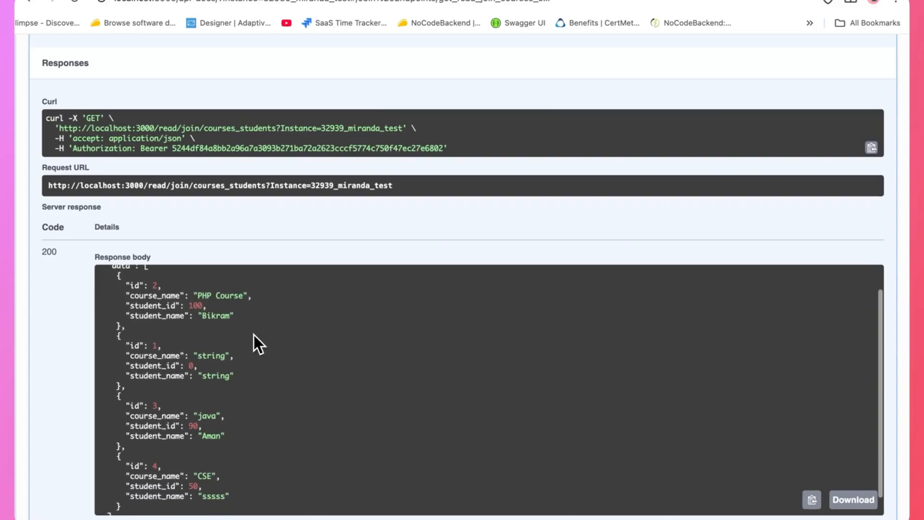
pyautogui.scroll(-2, 313, 247)
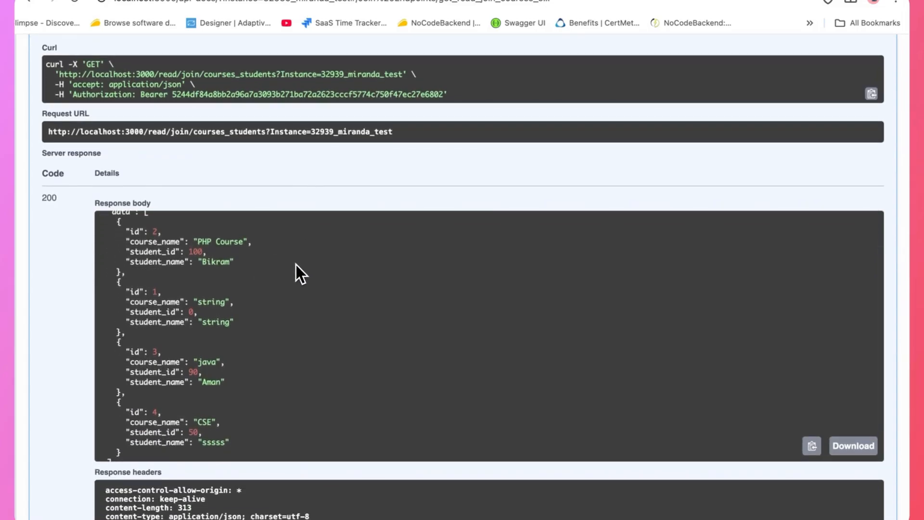
pyautogui.scroll(1, 268, 260)
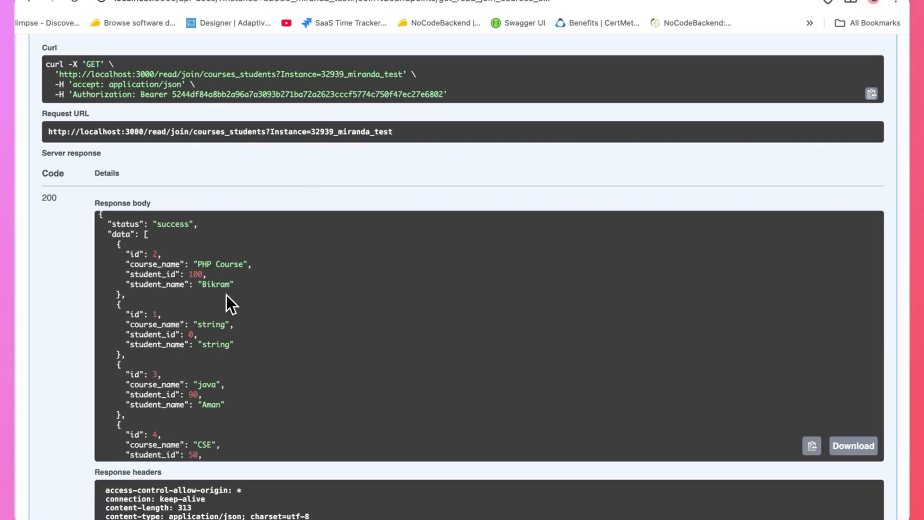
pyautogui.scroll(-2, 330, 212)
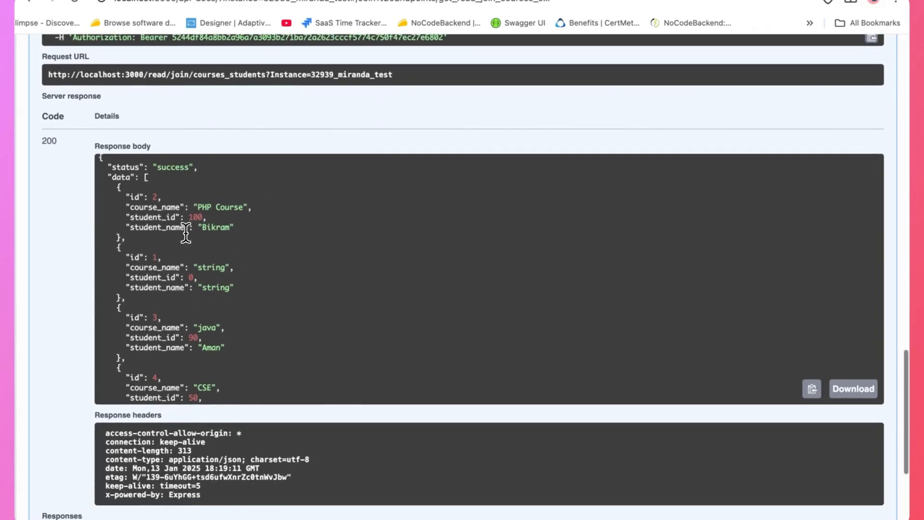
pyautogui.scroll(-2, 186, 233)
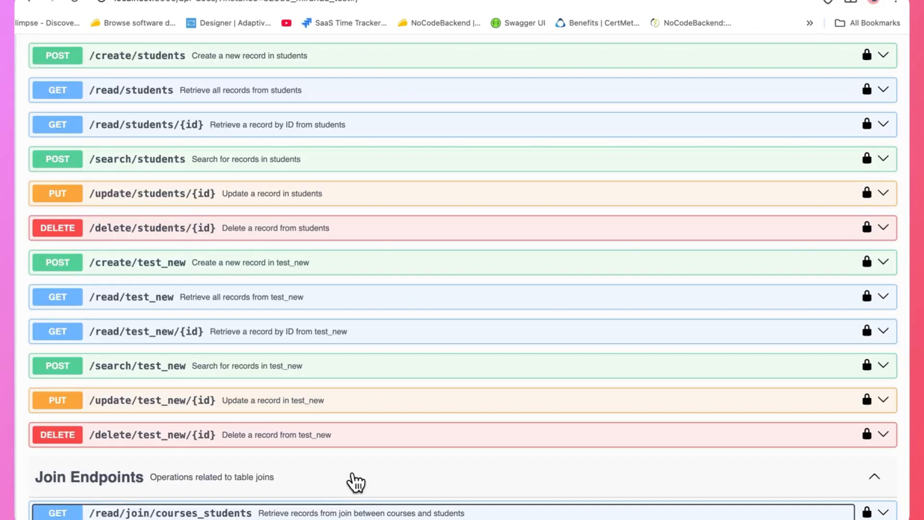